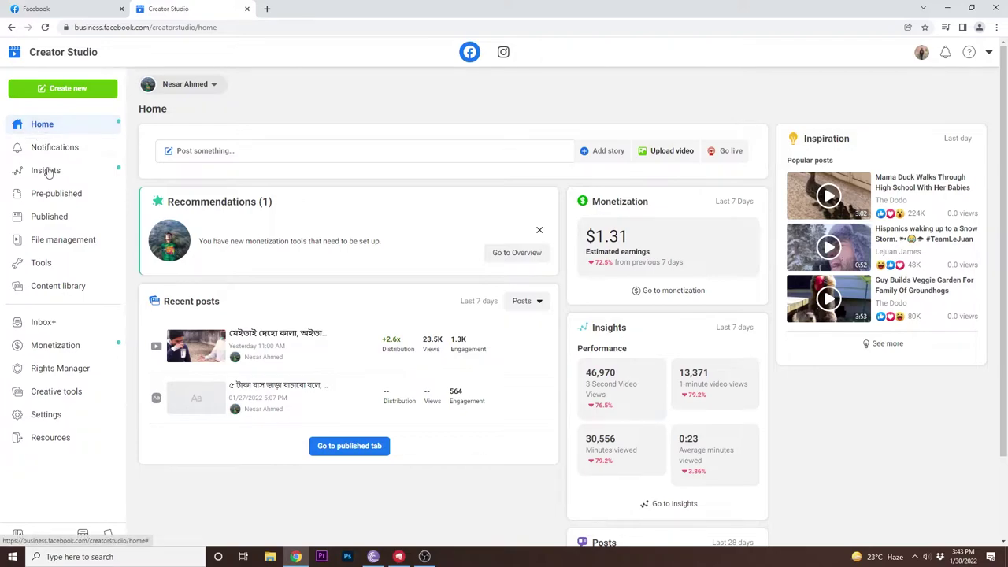
Step: Go to Rights Manager, scroll to the Request access today card and start an access request
{"action": "left_click", "coordinate": [69, 371]}
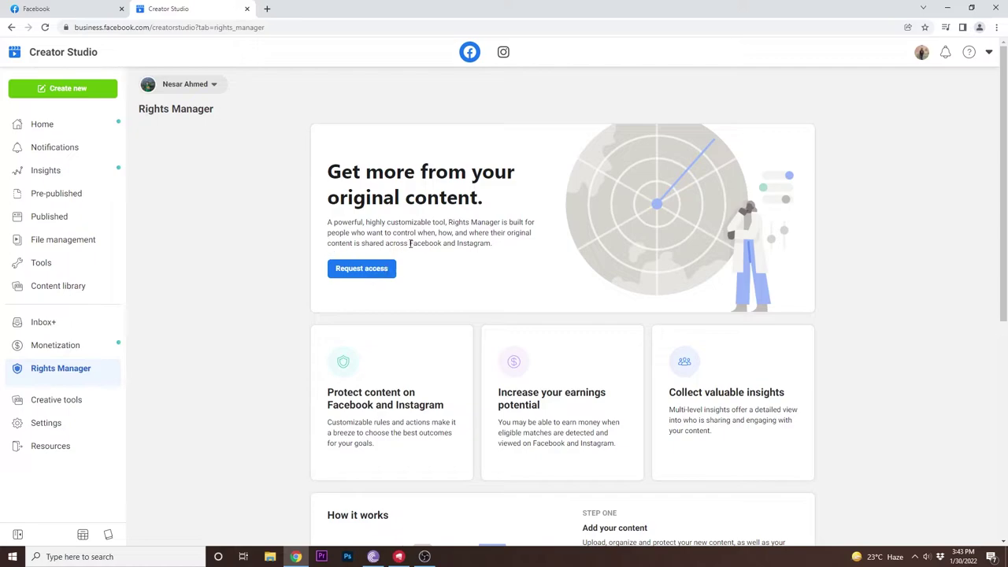
{"action": "scroll", "coordinate": [482, 260], "scroll_direction": "down", "scroll_amount": 1}
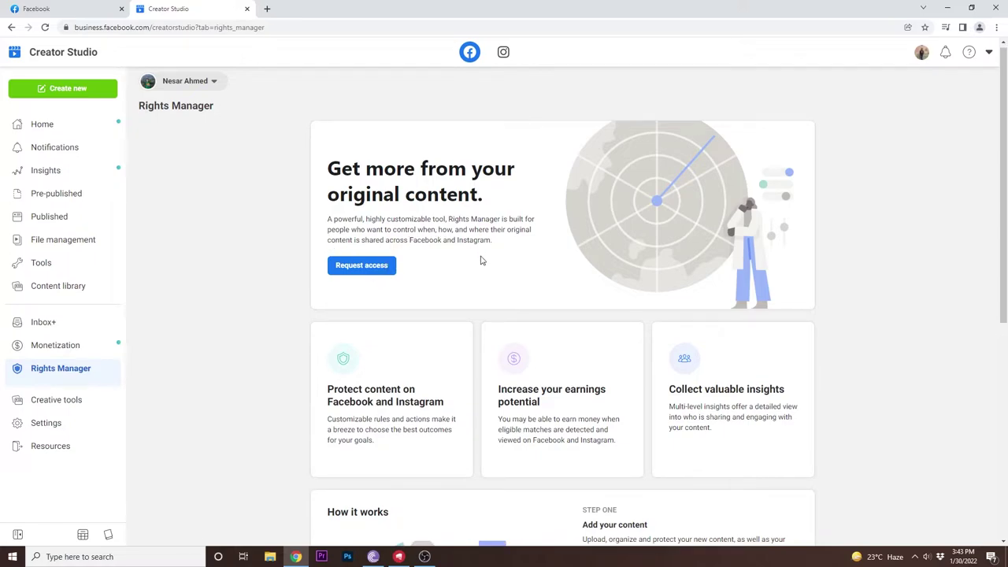
{"action": "scroll", "coordinate": [482, 260], "scroll_direction": "up", "scroll_amount": 1}
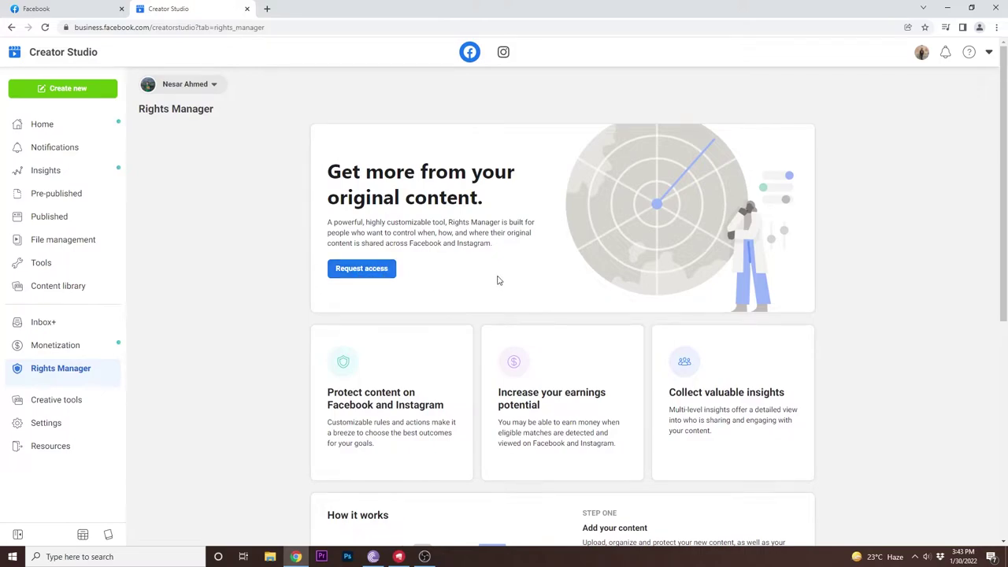
{"action": "scroll", "coordinate": [479, 277], "scroll_direction": "down", "scroll_amount": 3}
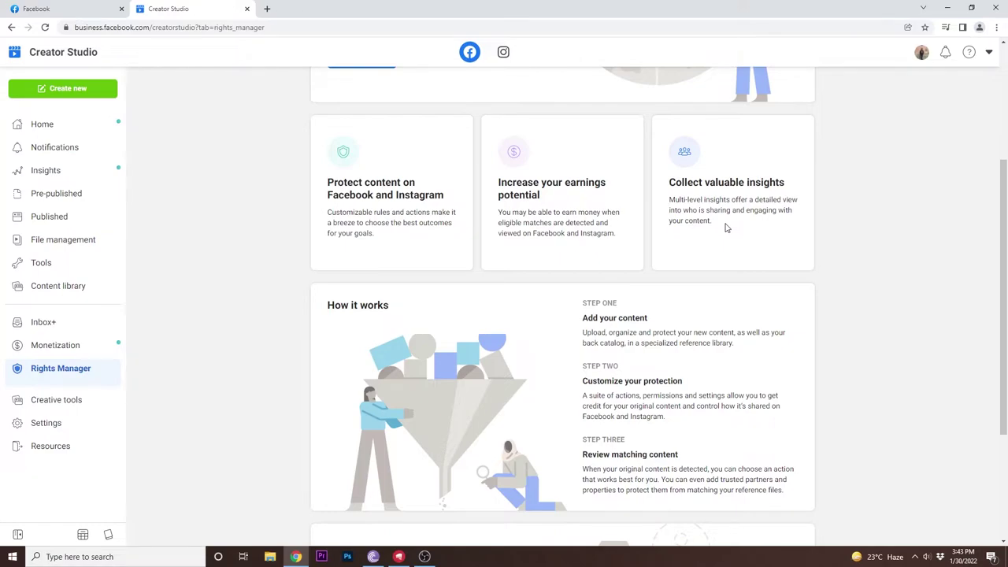
{"action": "scroll", "coordinate": [724, 227], "scroll_direction": "down", "scroll_amount": 2}
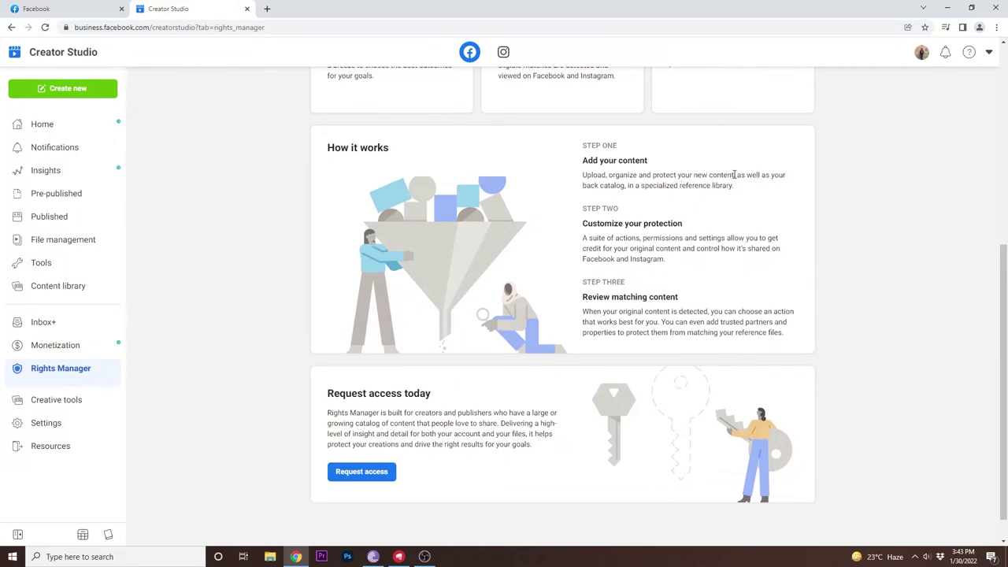
{"action": "scroll", "coordinate": [737, 175], "scroll_direction": "down", "scroll_amount": 1}
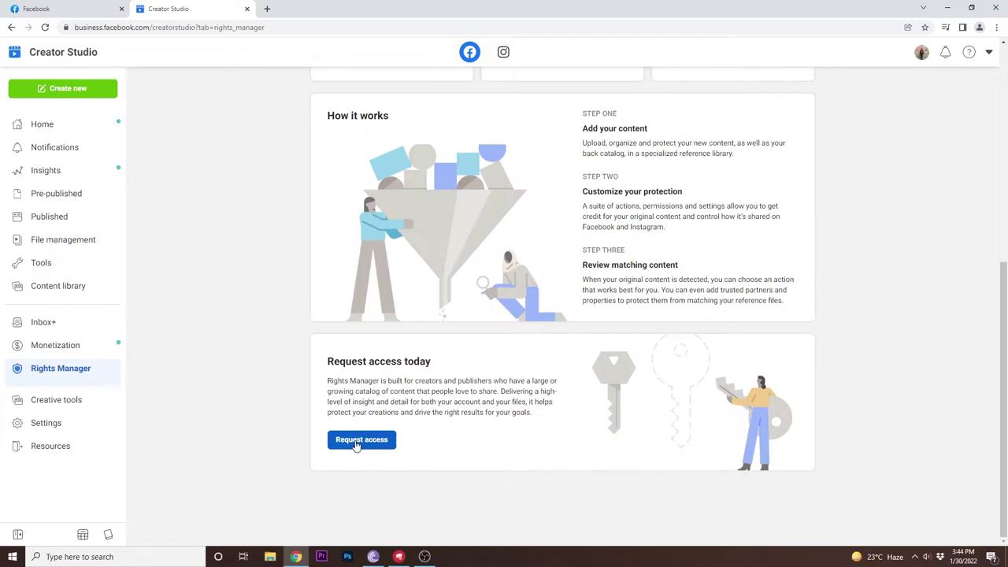
{"action": "left_click", "coordinate": [356, 444]}
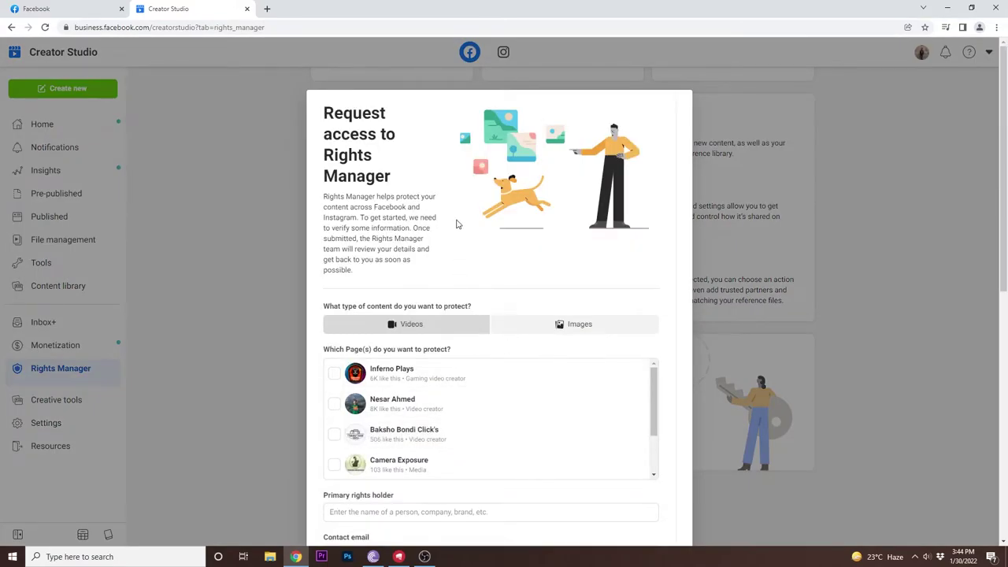
Step: Tick the creator's own Page under Which Page(s) and select the Primary rights holder field
{"action": "scroll", "coordinate": [435, 352], "scroll_direction": "down", "scroll_amount": 5}
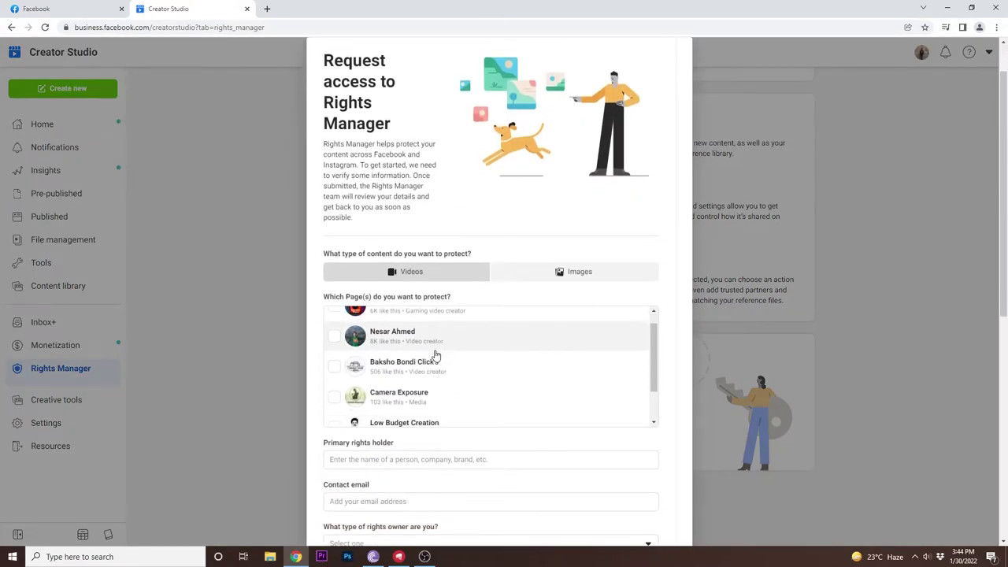
{"action": "scroll", "coordinate": [432, 352], "scroll_direction": "up", "scroll_amount": 4}
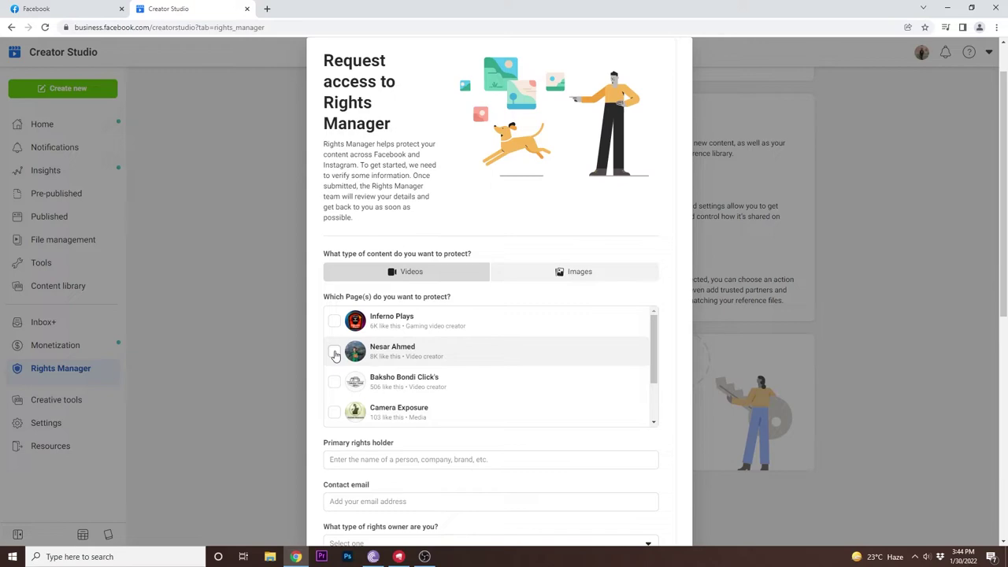
{"action": "left_click", "coordinate": [335, 353]}
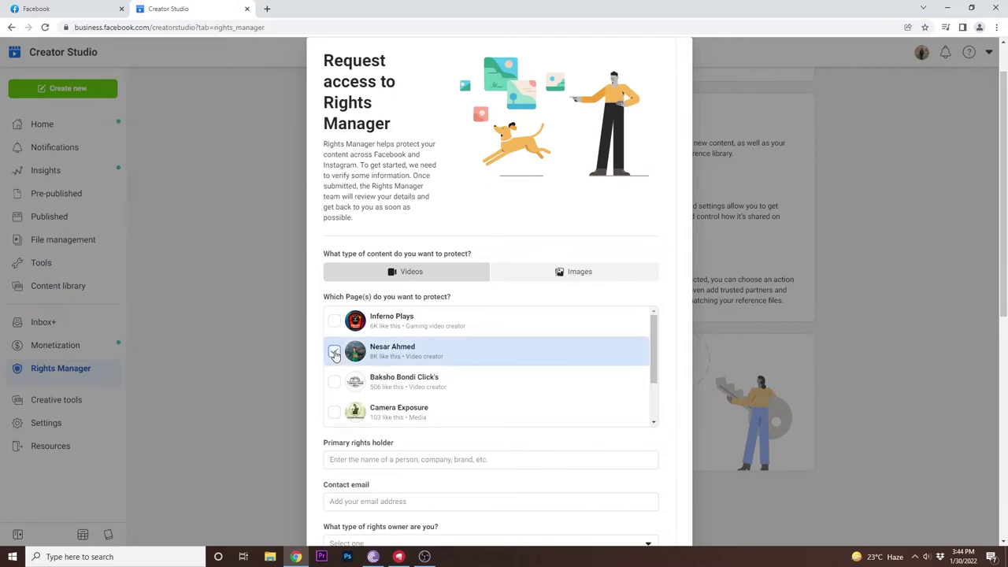
{"action": "scroll", "coordinate": [457, 415], "scroll_direction": "down", "scroll_amount": 3}
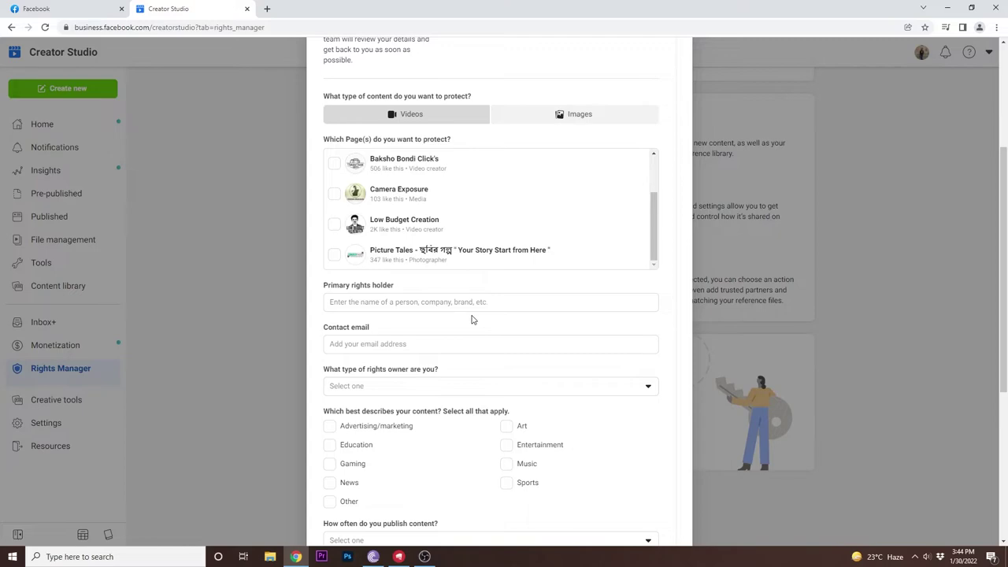
{"action": "scroll", "coordinate": [471, 318], "scroll_direction": "down", "scroll_amount": 2}
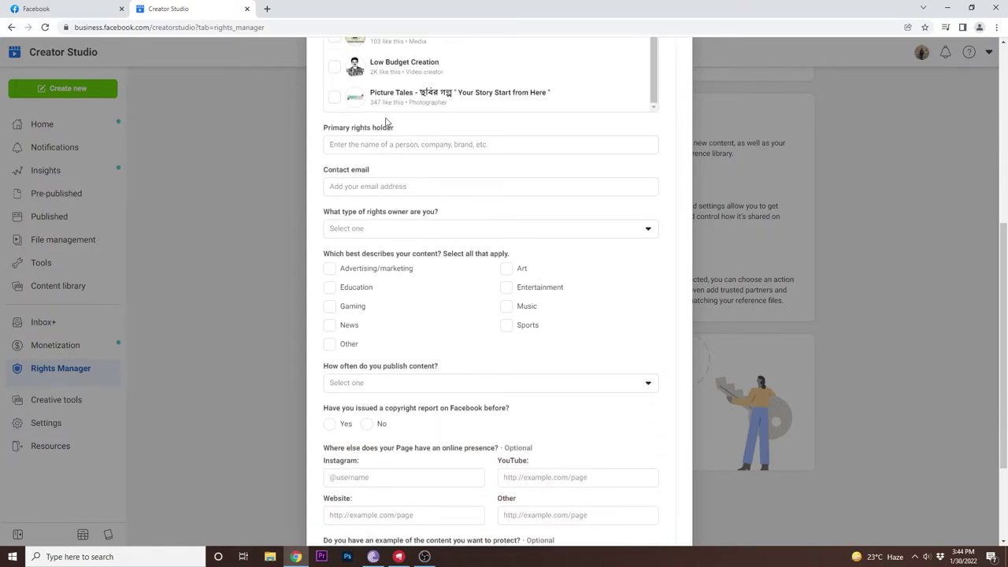
{"action": "left_click", "coordinate": [389, 144]}
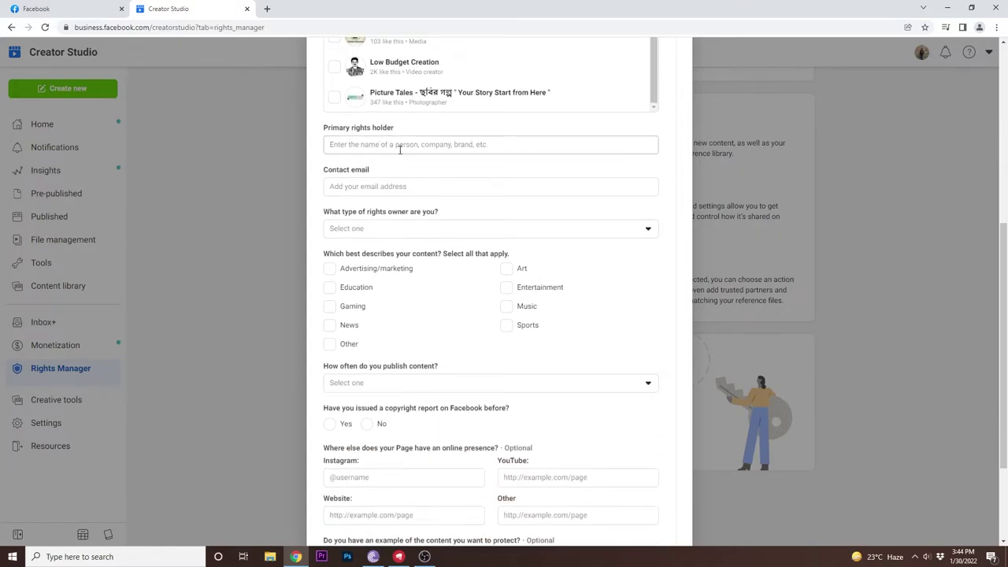
{"action": "left_click", "coordinate": [495, 147]}
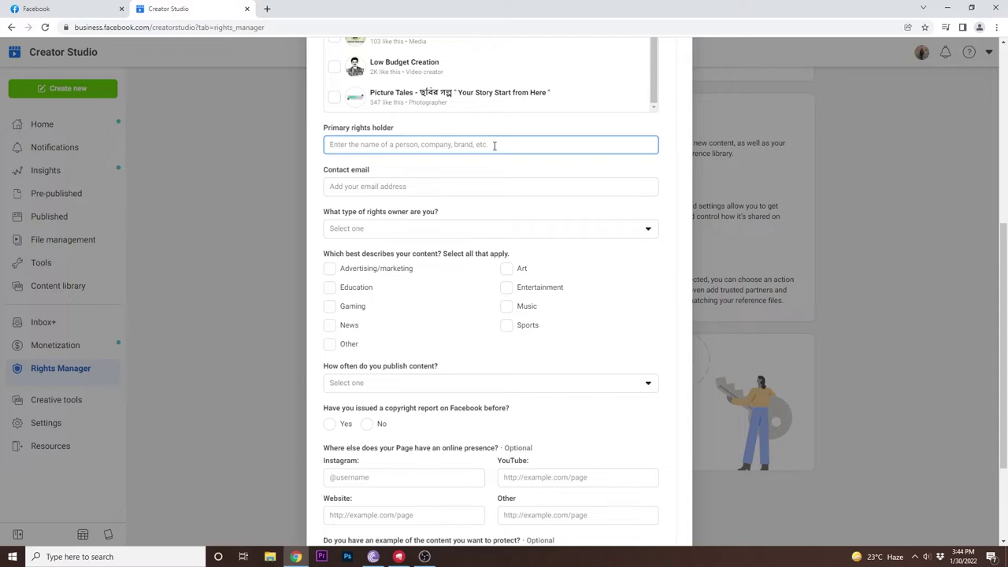
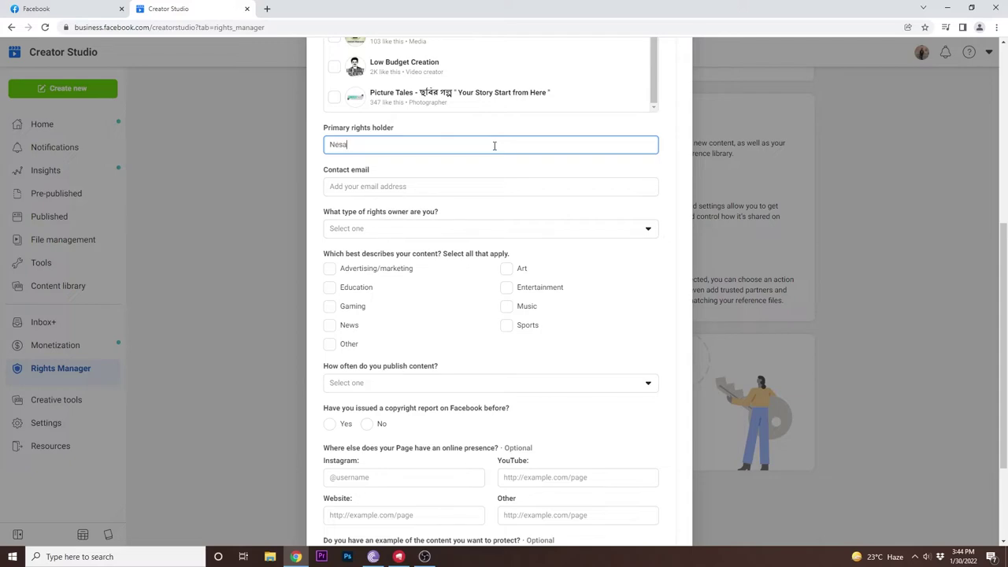
Step: Enter the primary rights holder's full name and the contact e-mail address
{"action": "left_click", "coordinate": [438, 186]}
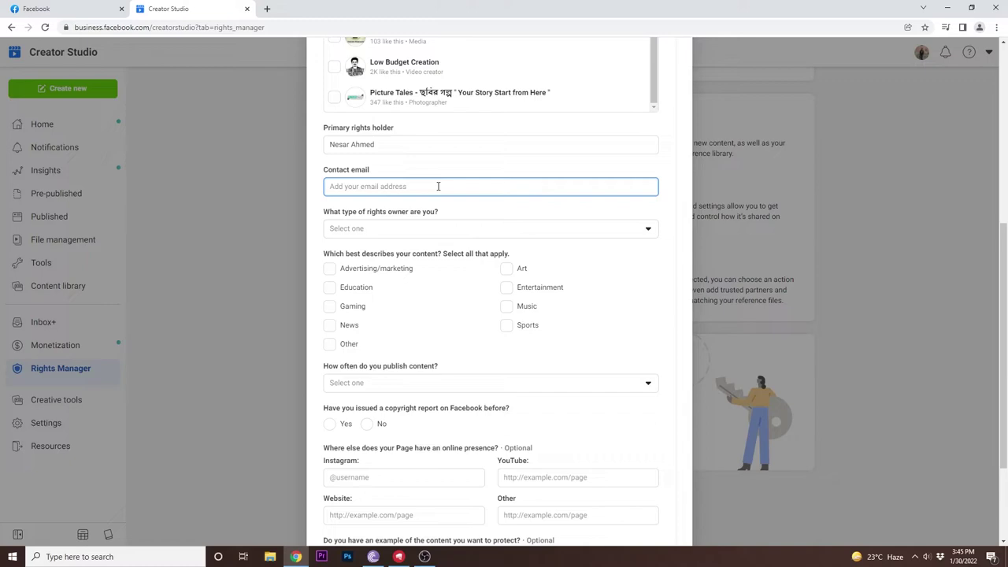
{"action": "left_click", "coordinate": [377, 234]}
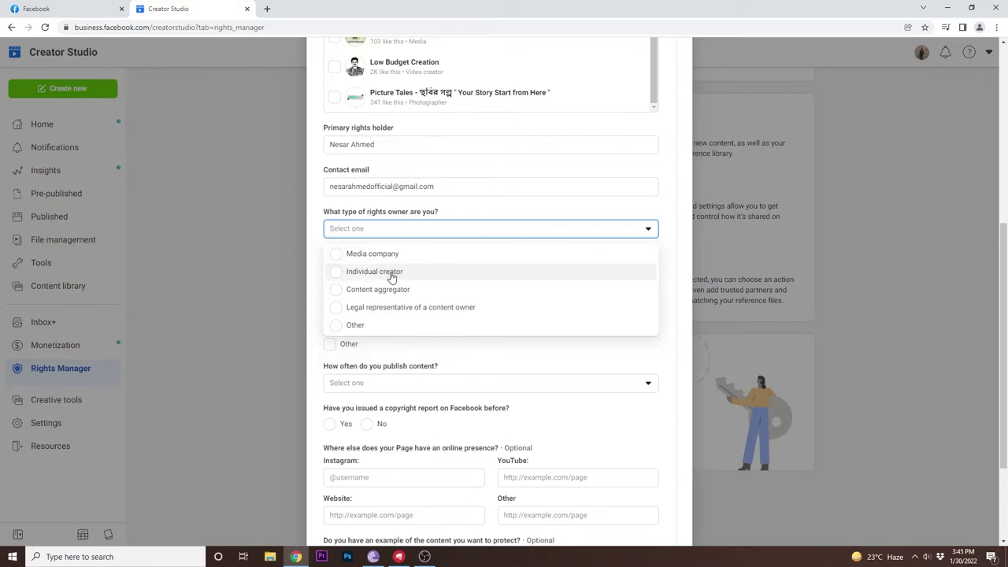
Step: Set the rights owner type to Individual creator with only Entertainment ticked as content category
{"action": "left_click", "coordinate": [337, 273]}
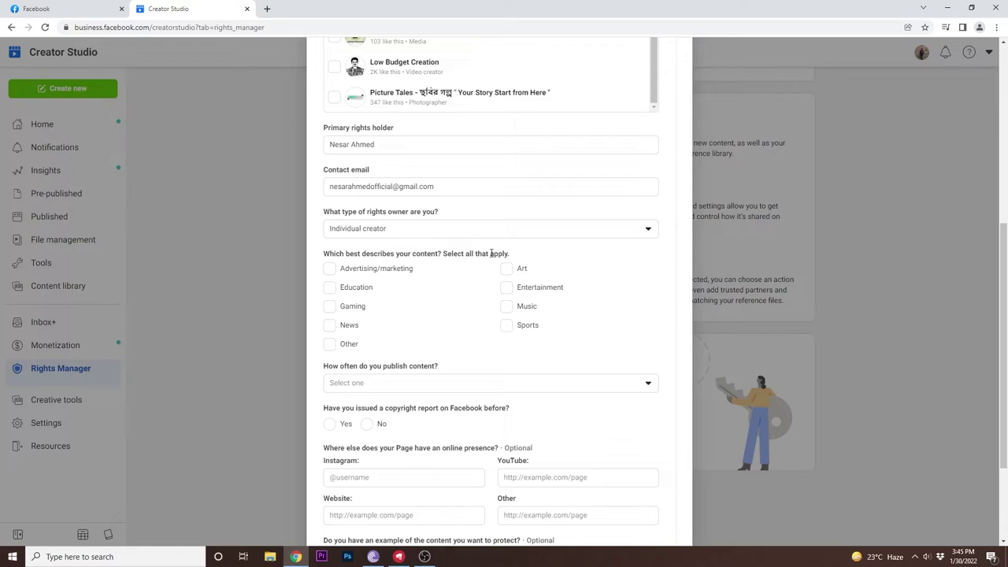
{"action": "left_click", "coordinate": [507, 288]}
{"action": "left_click", "coordinate": [508, 308]}
{"action": "left_click", "coordinate": [509, 309]}
{"action": "scroll", "coordinate": [462, 339], "scroll_direction": "down", "scroll_amount": 2}
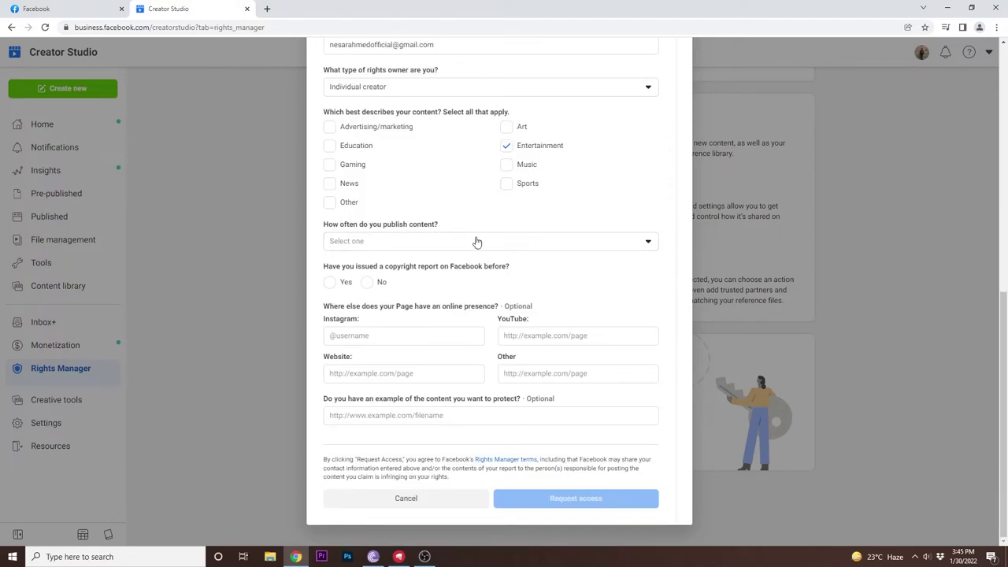
{"action": "left_click", "coordinate": [556, 245]}
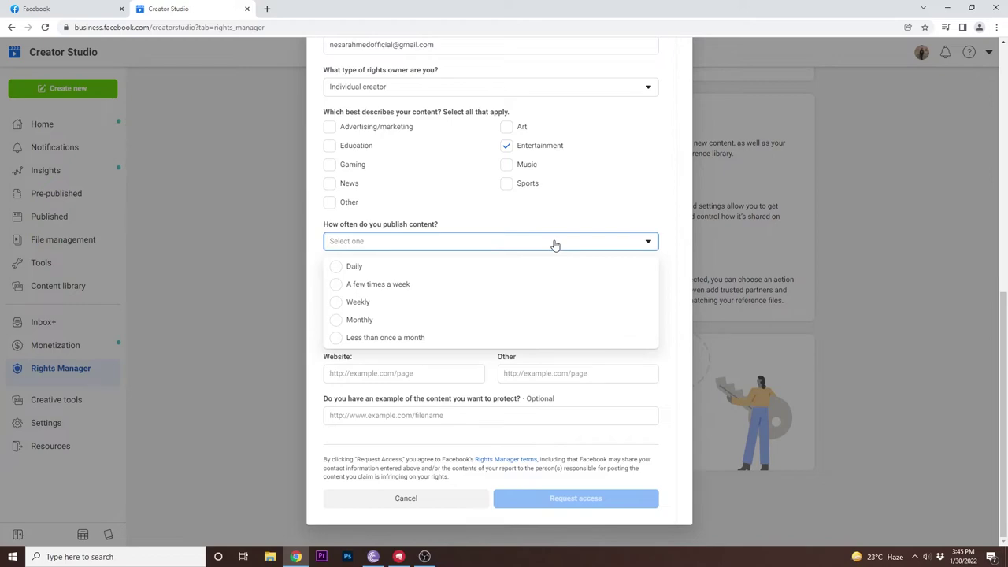
{"action": "left_click", "coordinate": [551, 244]}
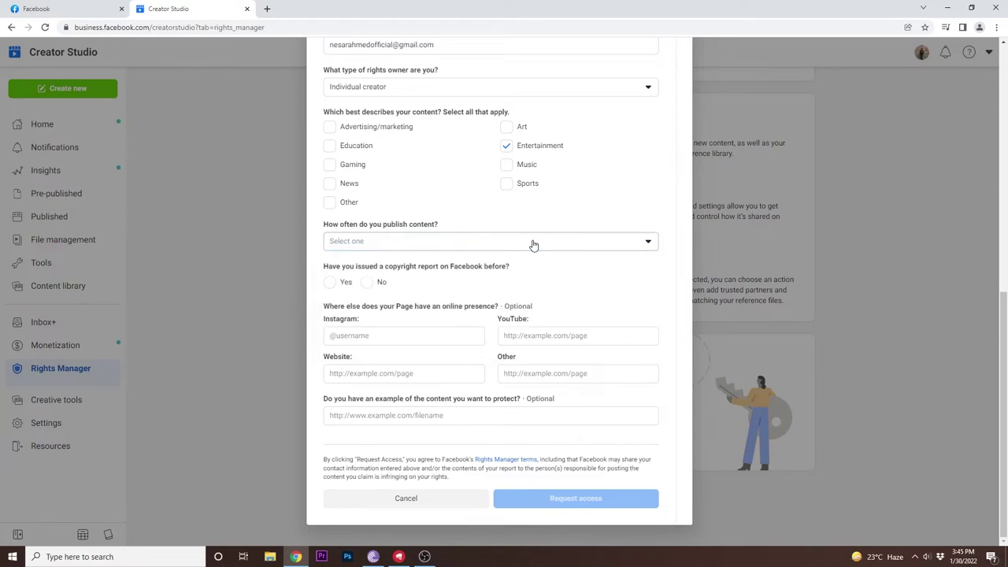
{"action": "left_click", "coordinate": [453, 244]}
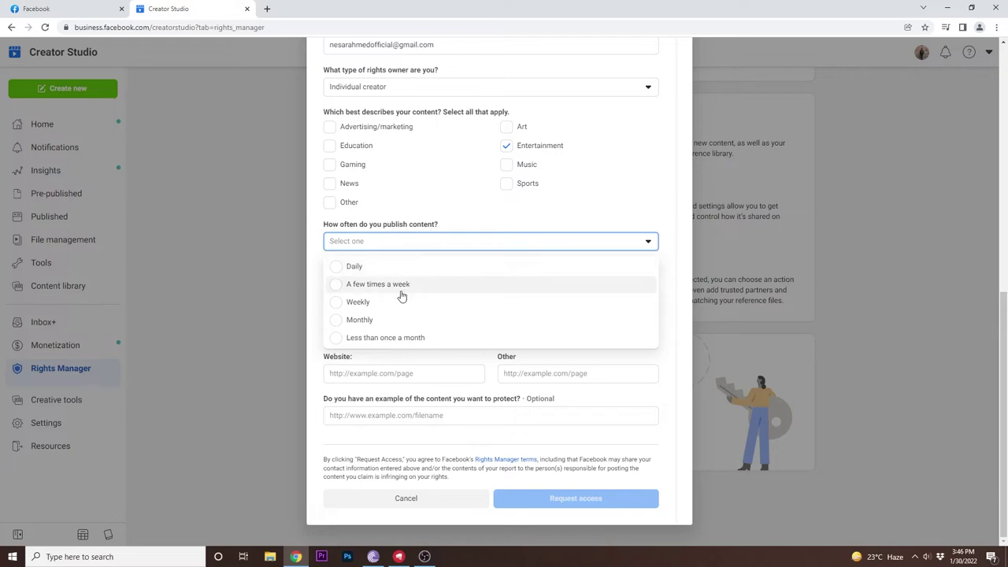
Step: Set publishing frequency to A few times a week and answer No to prior copyright reports
{"action": "left_click", "coordinate": [334, 290]}
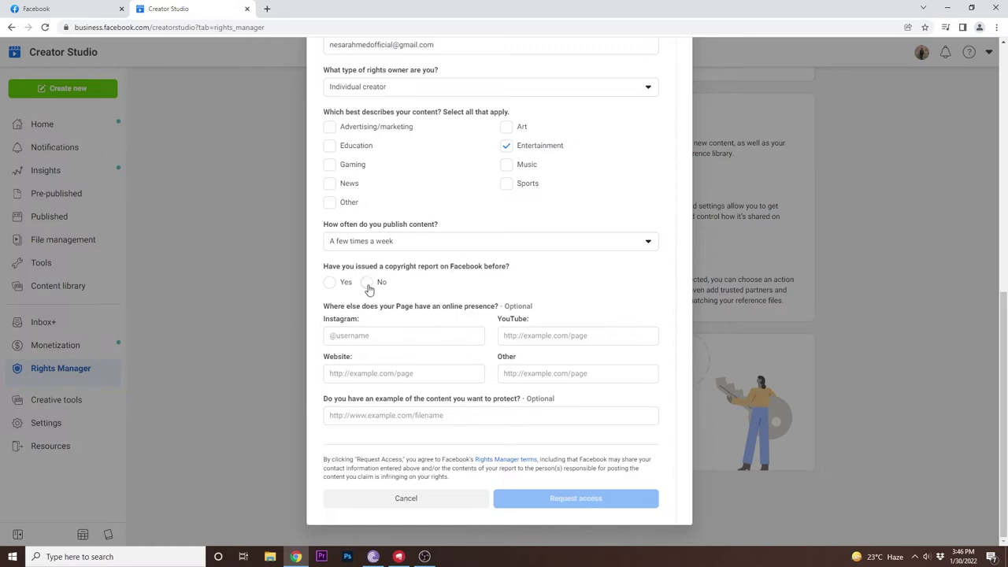
{"action": "left_click", "coordinate": [369, 283]}
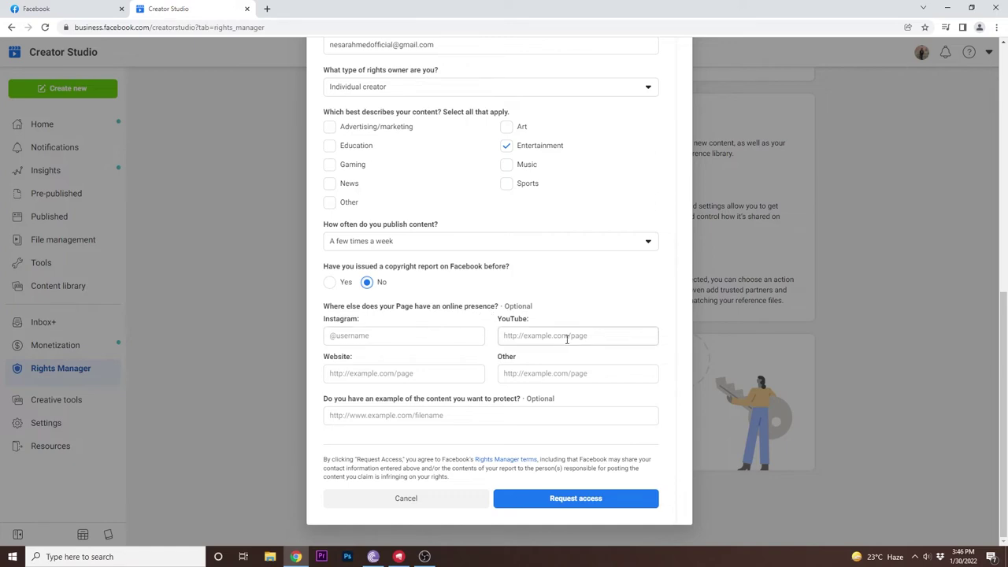
Step: Submit the Rights Manager access request, leaving the optional Instagram and online presence fields blank
{"action": "left_click", "coordinate": [436, 337]}
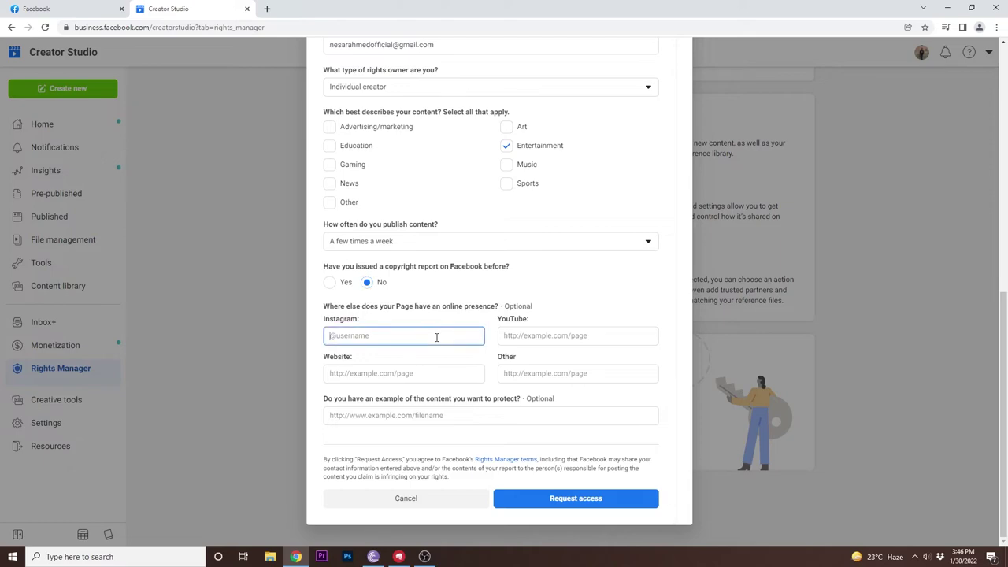
{"action": "type", "text": "@"}
{"action": "left_click", "coordinate": [569, 498]}
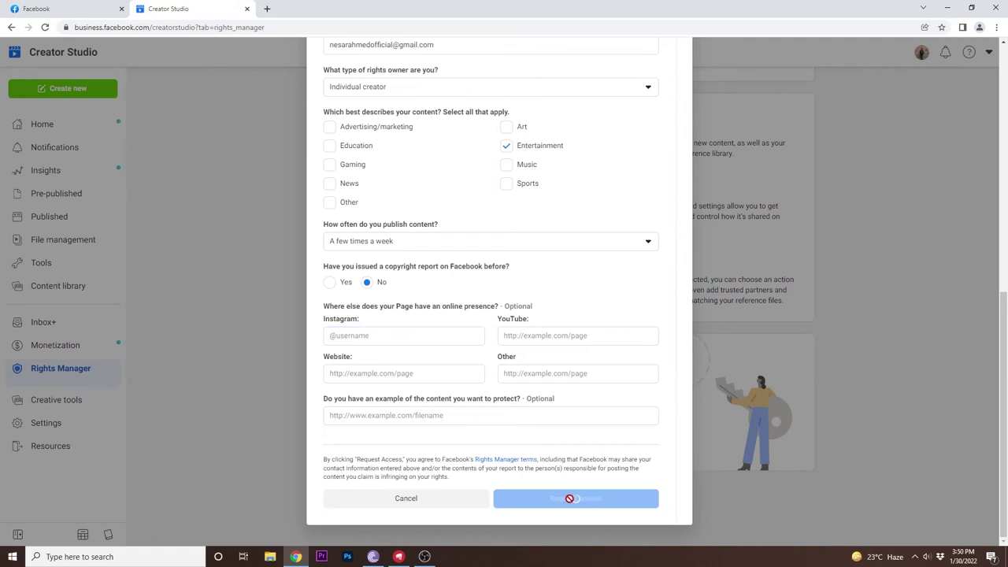